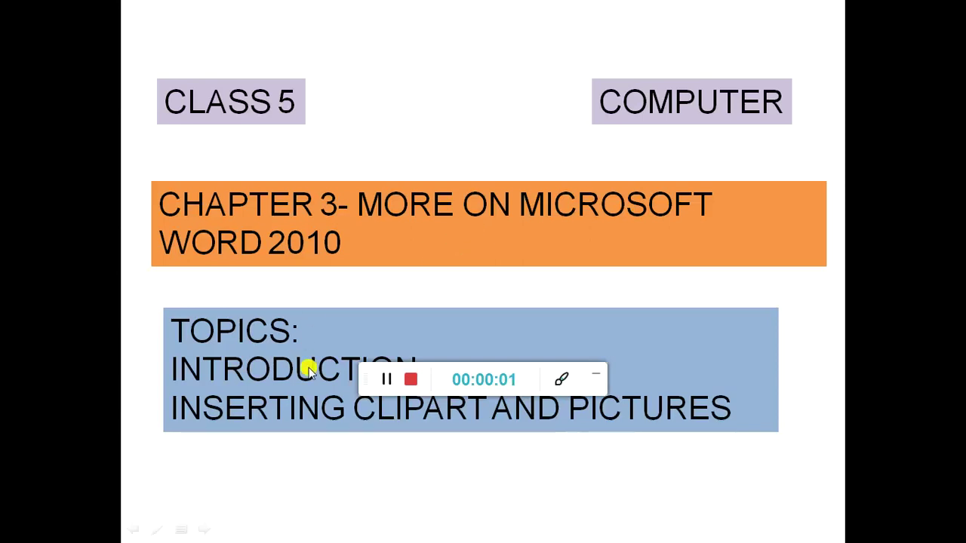
pyautogui.moveTo(362, 363); pyautogui.dragTo(350, 514)
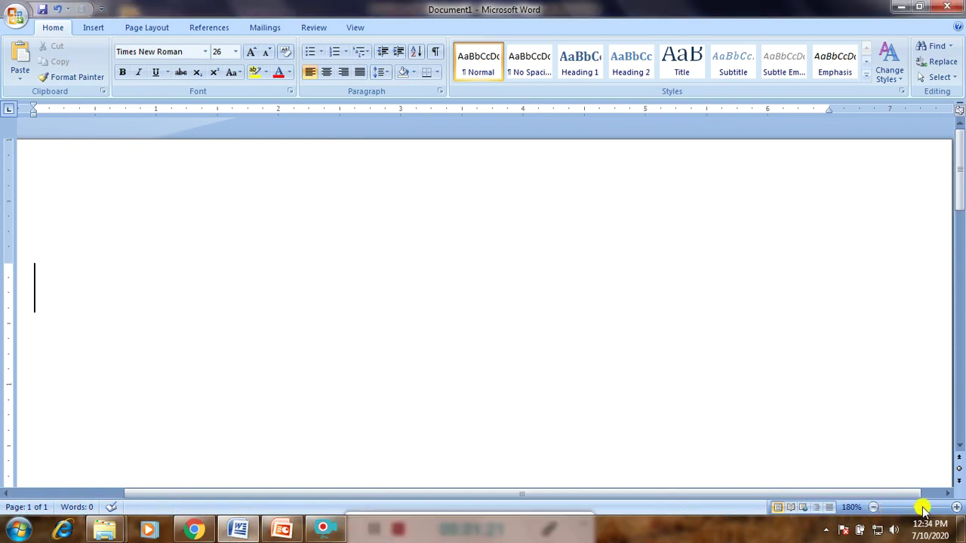
# Zoom the blank page in to 260% and back out to 100%.
pyautogui.moveTo(920, 508)
pyautogui.mouseDown()
pyautogui.moveTo(906, 509)
pyautogui.moveTo(925, 506)
pyautogui.mouseUp()
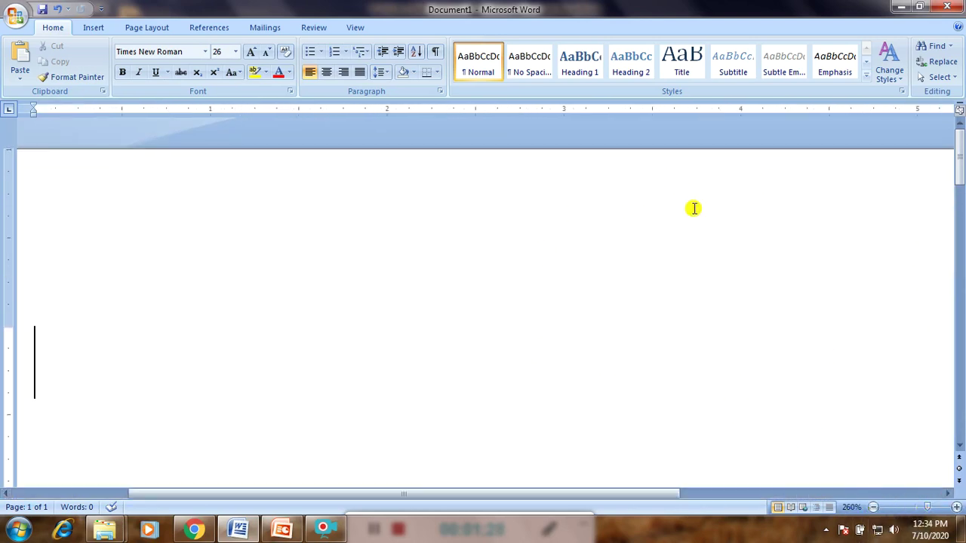
pyautogui.moveTo(926, 508); pyautogui.dragTo(915, 508)
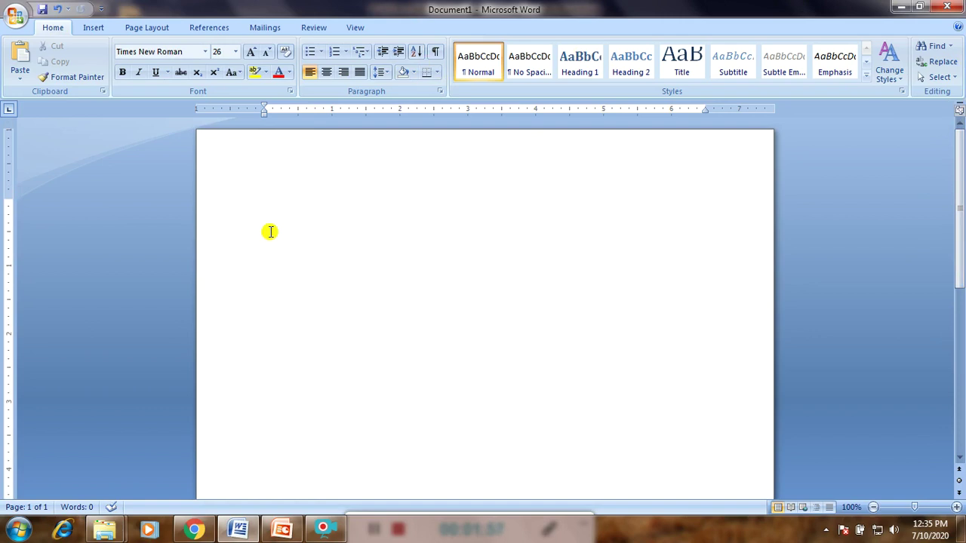
pyautogui.click(96, 28)
pyautogui.click(155, 28)
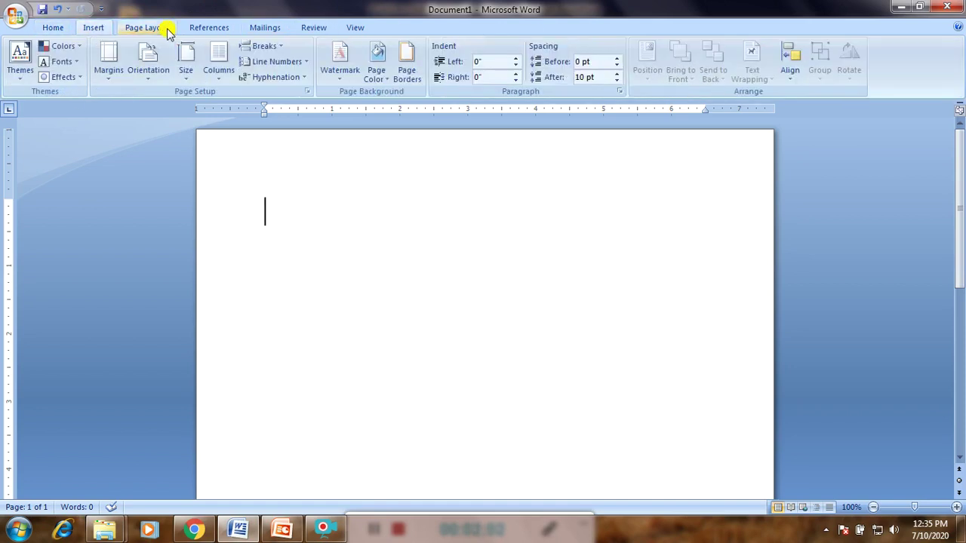
pyautogui.click(204, 27)
pyautogui.click(254, 32)
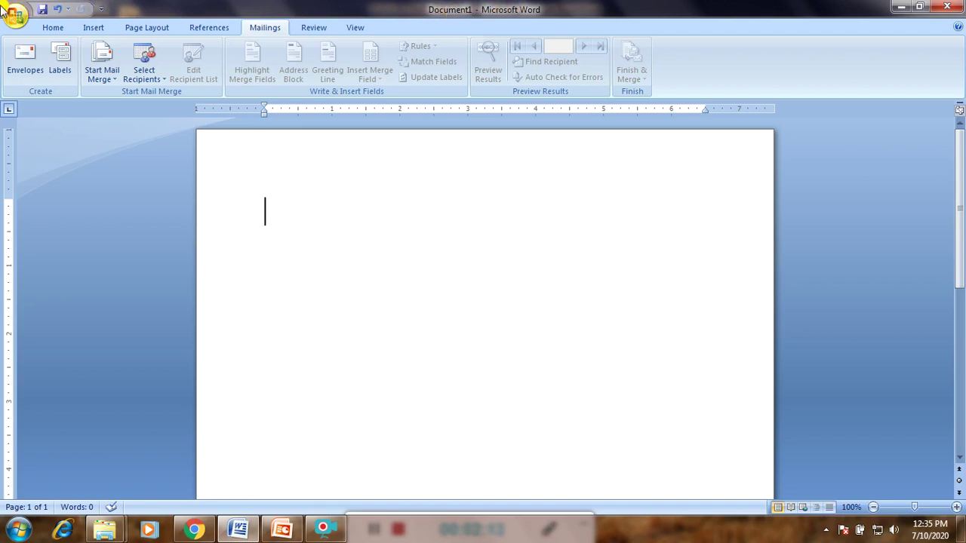
pyautogui.click(45, 28)
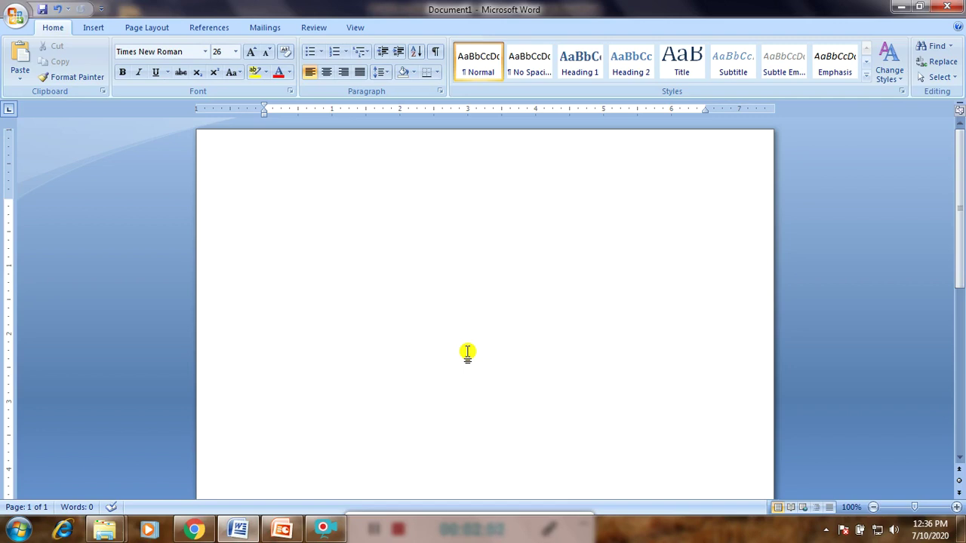
# Search the clip art for "computer" in all collections and insert the clip of a woman working at a computer.
pyautogui.click(88, 28)
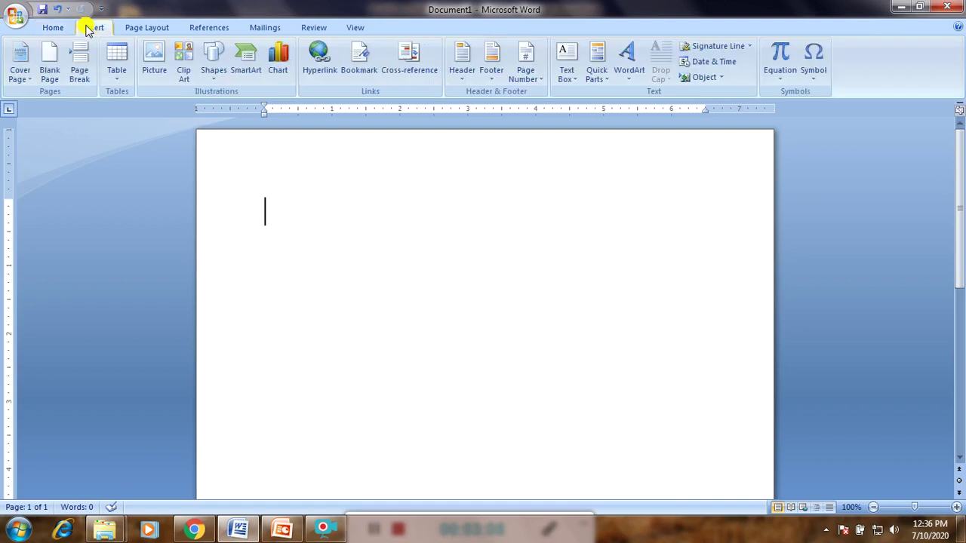
pyautogui.click(186, 68)
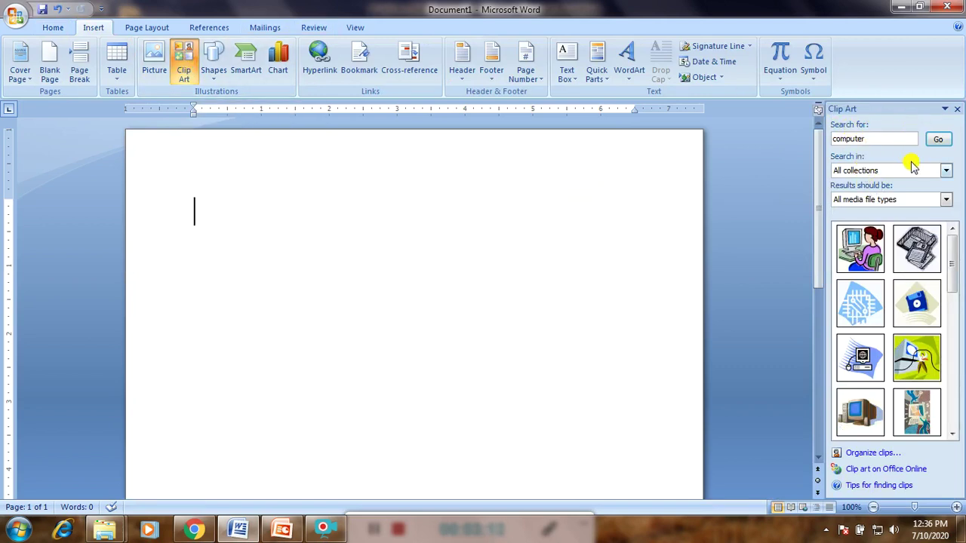
pyautogui.moveTo(938, 264)
pyautogui.click(876, 139)
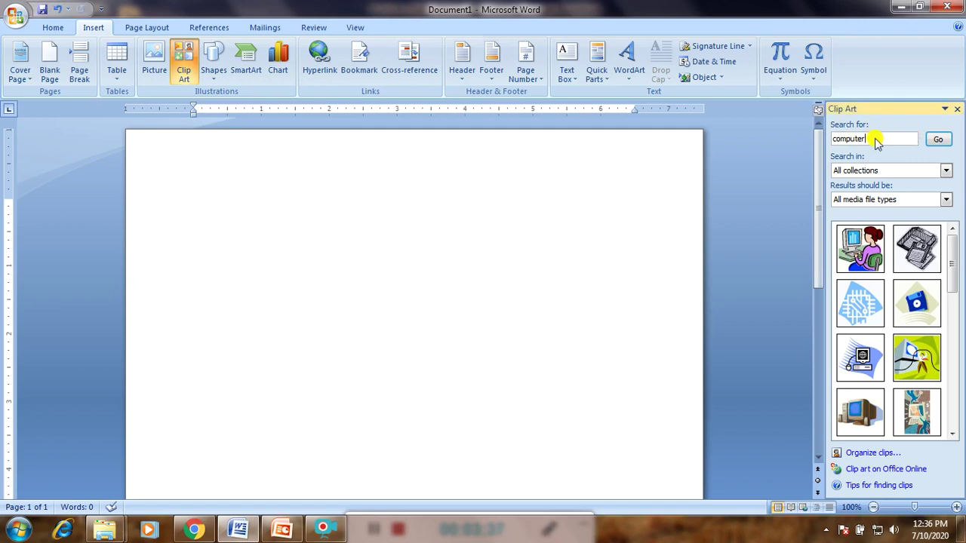
pyautogui.click(940, 142)
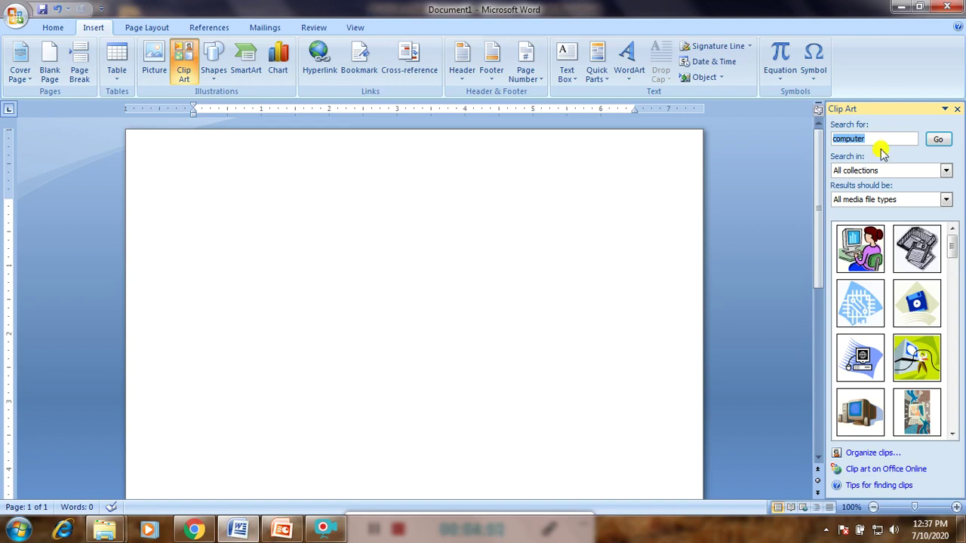
pyautogui.click(854, 255)
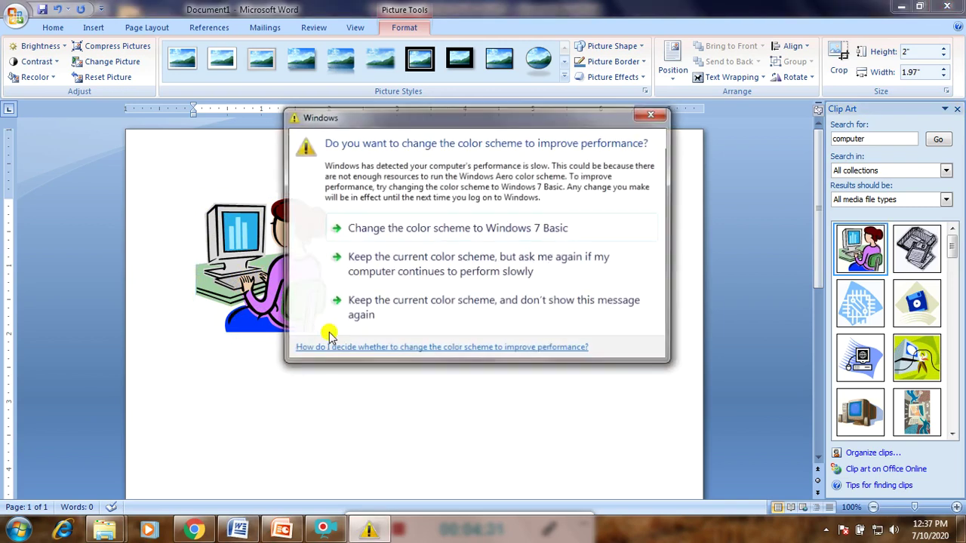
pyautogui.click(394, 305)
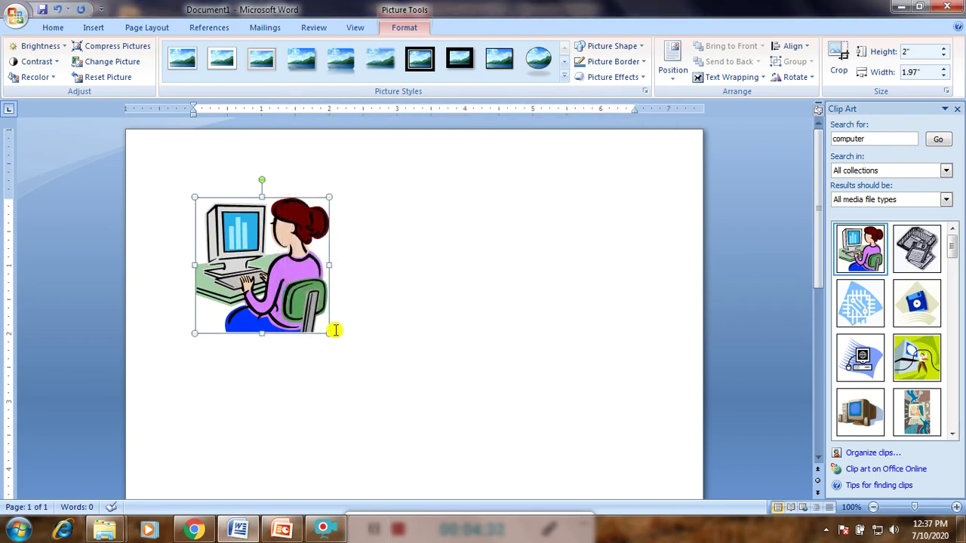
# Resize the computer clip art by its corners and sides, finishing at about 3.83" high and 5.91" wide.
pyautogui.moveTo(329, 333); pyautogui.dragTo(434, 424)
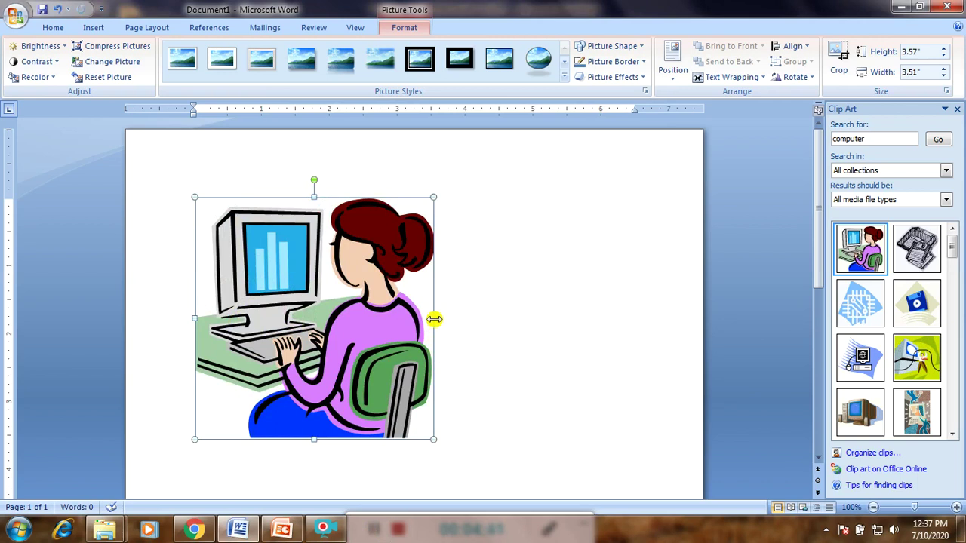
pyautogui.moveTo(427, 319); pyautogui.dragTo(362, 317)
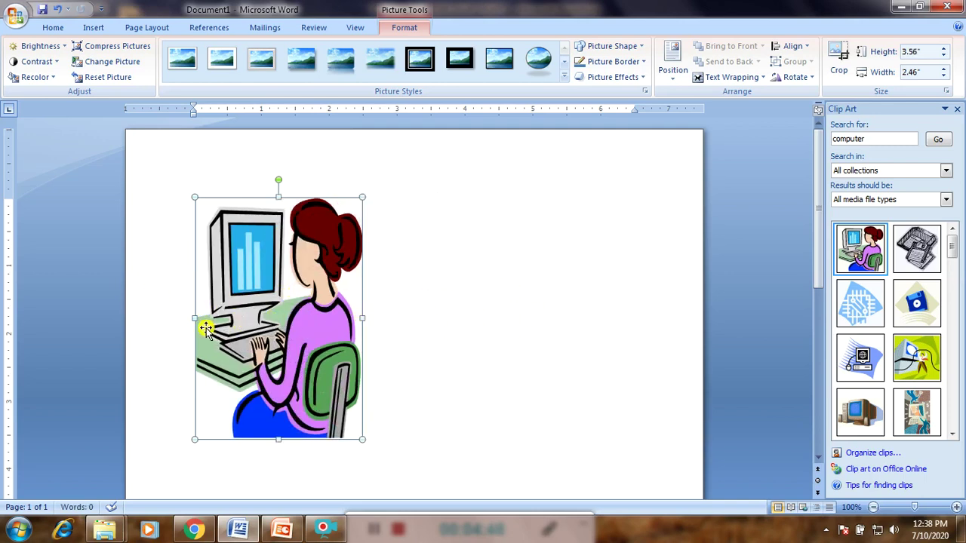
pyautogui.moveTo(197, 318); pyautogui.dragTo(218, 321)
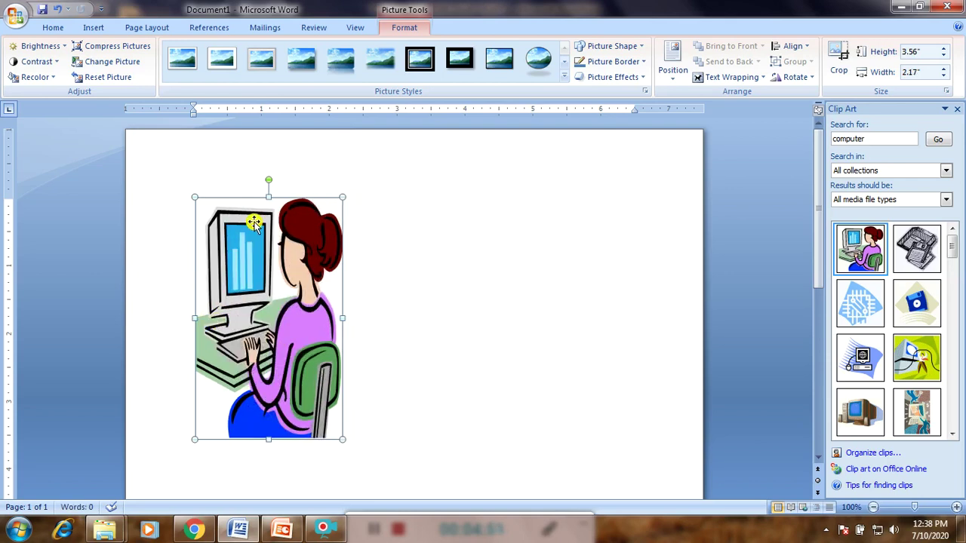
pyautogui.moveTo(267, 200); pyautogui.dragTo(268, 299)
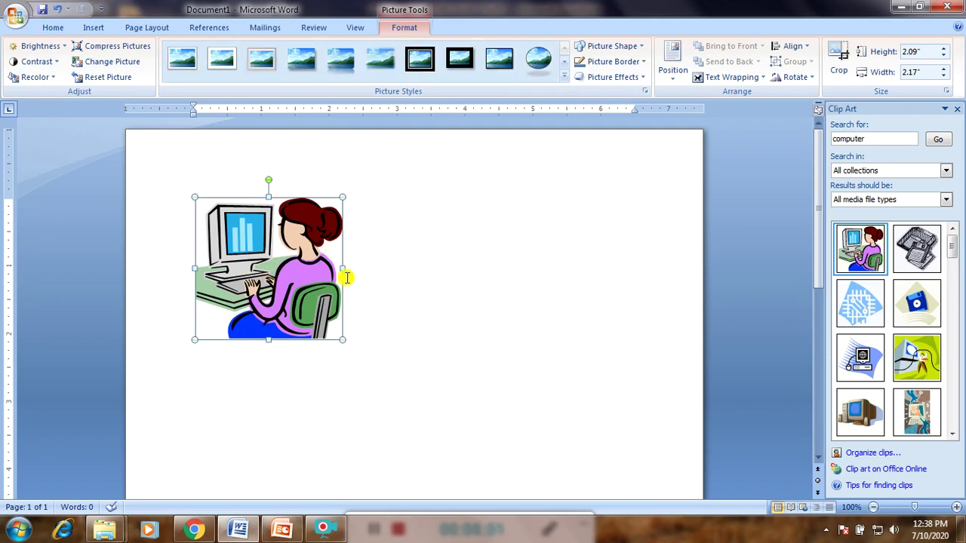
pyautogui.moveTo(342, 267); pyautogui.dragTo(414, 269)
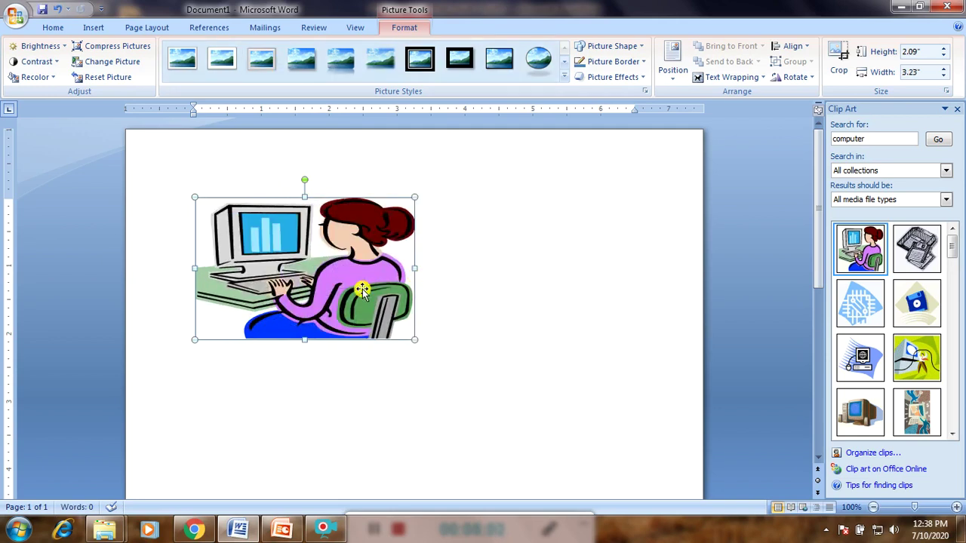
pyautogui.moveTo(414, 341); pyautogui.dragTo(487, 459)
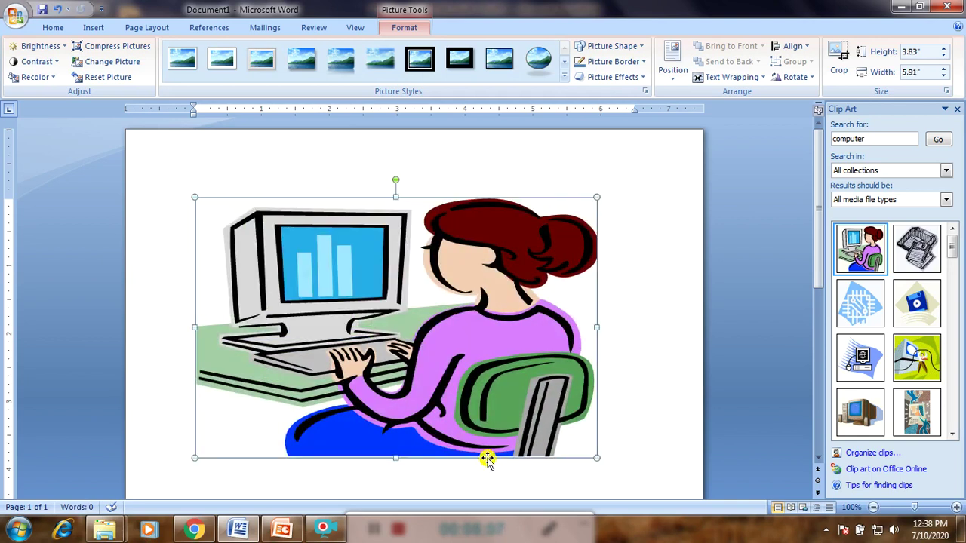
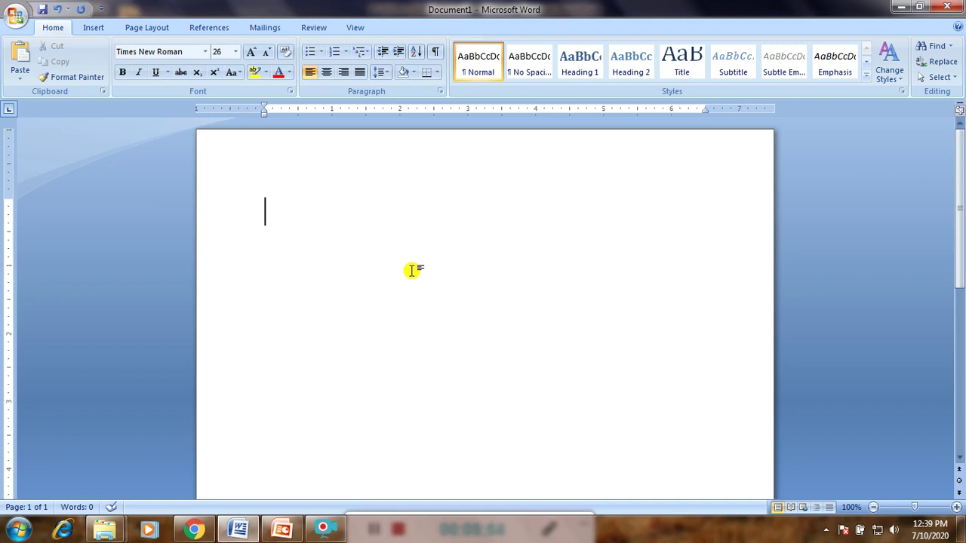
# Insert the picture "courage" from the Sample Pictures folder of the Pictures library.
pyautogui.click(93, 28)
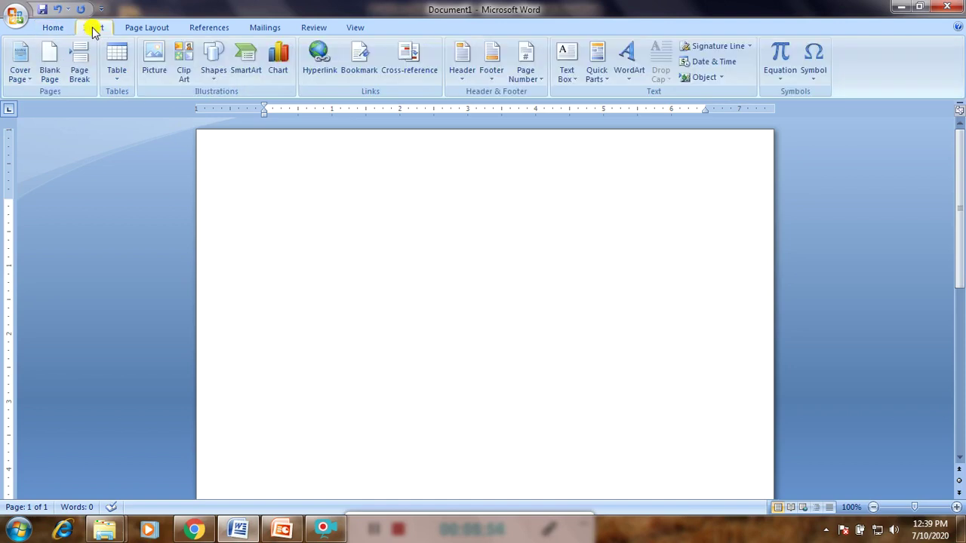
pyautogui.click(155, 72)
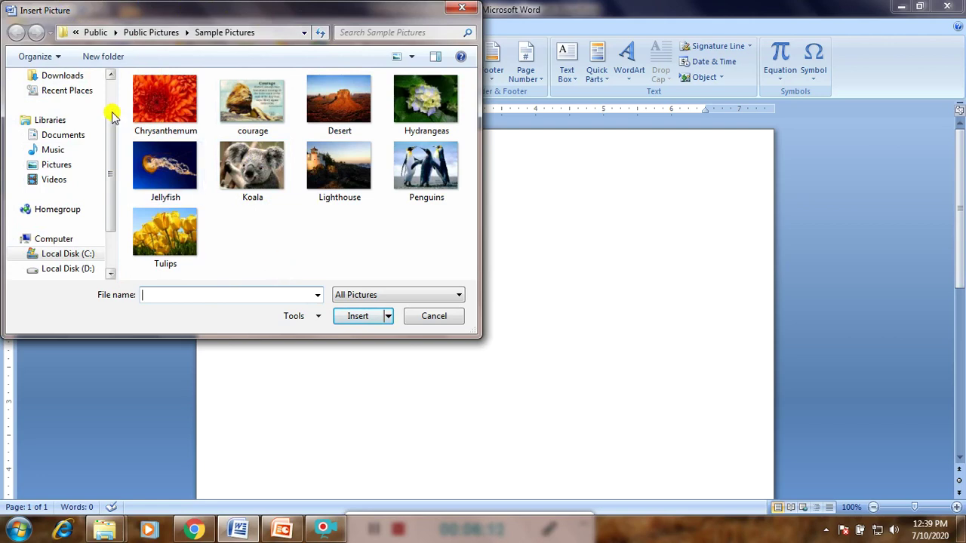
pyautogui.click(37, 165)
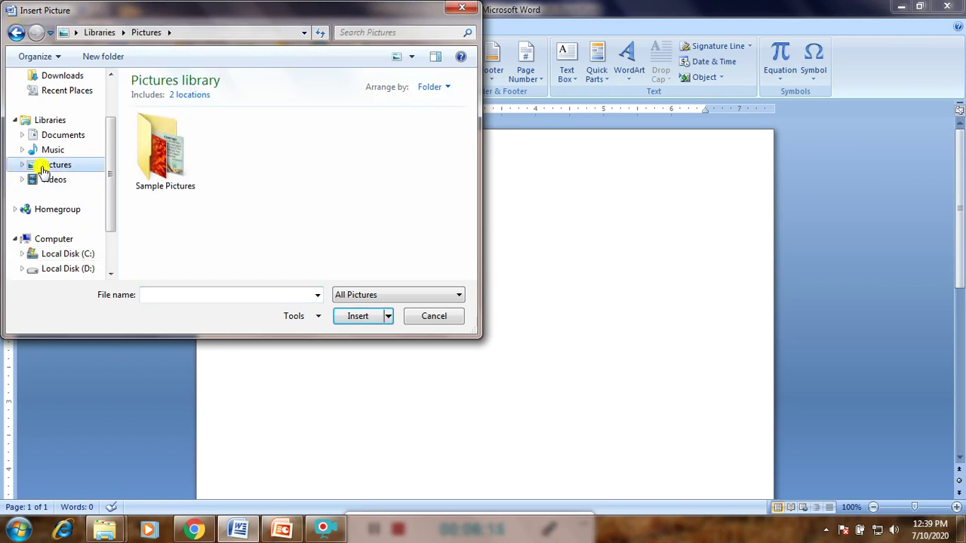
pyautogui.doubleClick(152, 168)
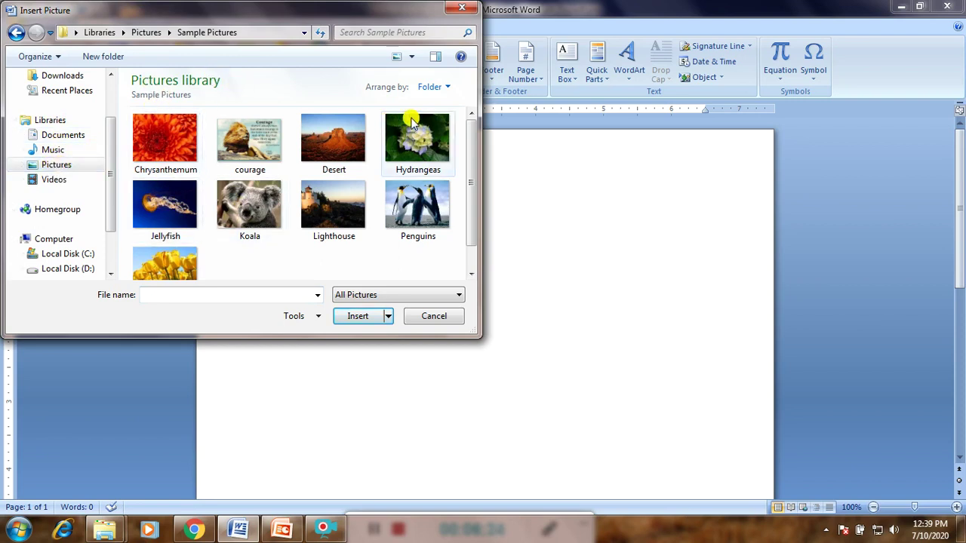
pyautogui.click(240, 151)
pyautogui.click(359, 320)
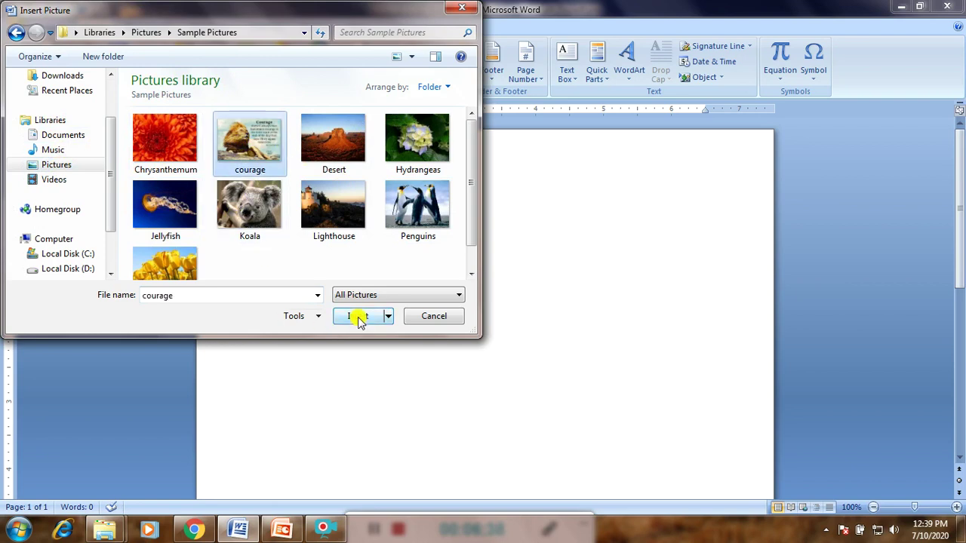
pyautogui.click(357, 317)
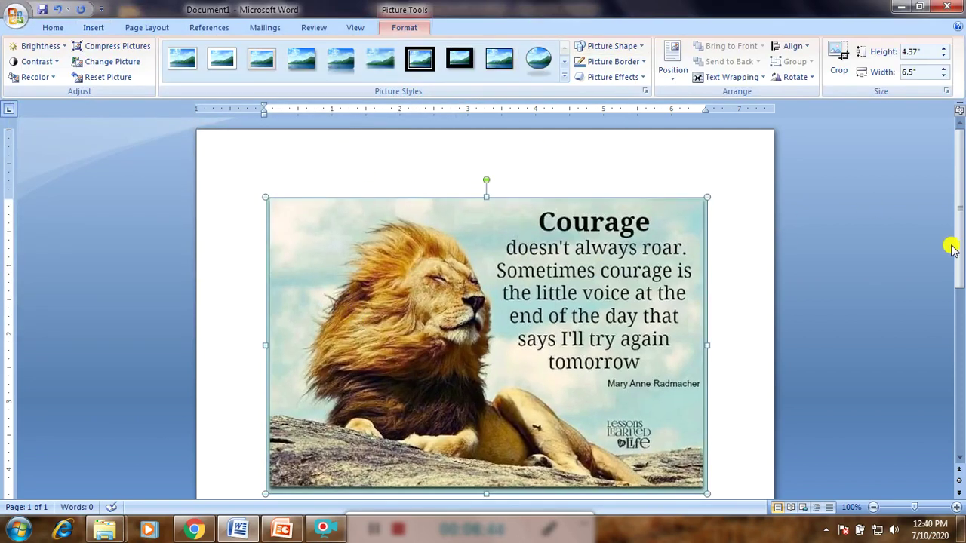
# Scale the courage picture proportionally down to about 2.72" by 4.04" and up to about 4.43" high by 6.59" wide.
pyautogui.moveTo(960, 249)
pyautogui.mouseDown()
pyautogui.moveTo(955, 276)
pyautogui.moveTo(958, 253)
pyautogui.mouseUp()
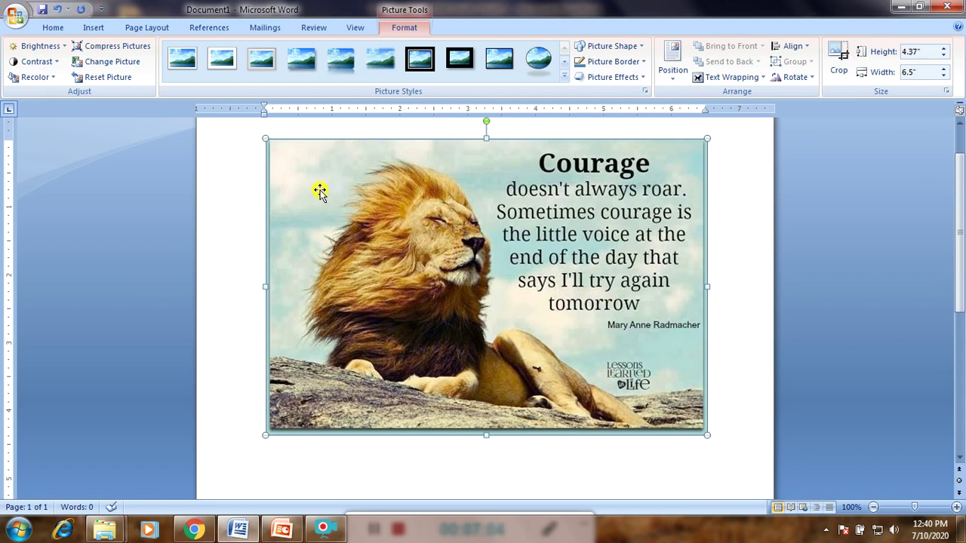
pyautogui.moveTo(327, 198); pyautogui.dragTo(399, 257)
pyautogui.moveTo(703, 138); pyautogui.dragTo(540, 258)
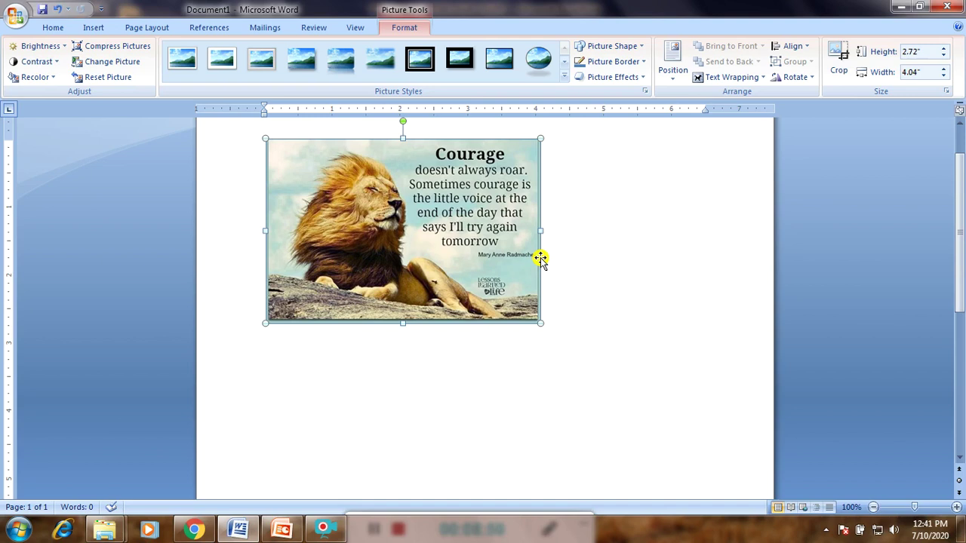
pyautogui.moveTo(539, 323); pyautogui.dragTo(692, 439)
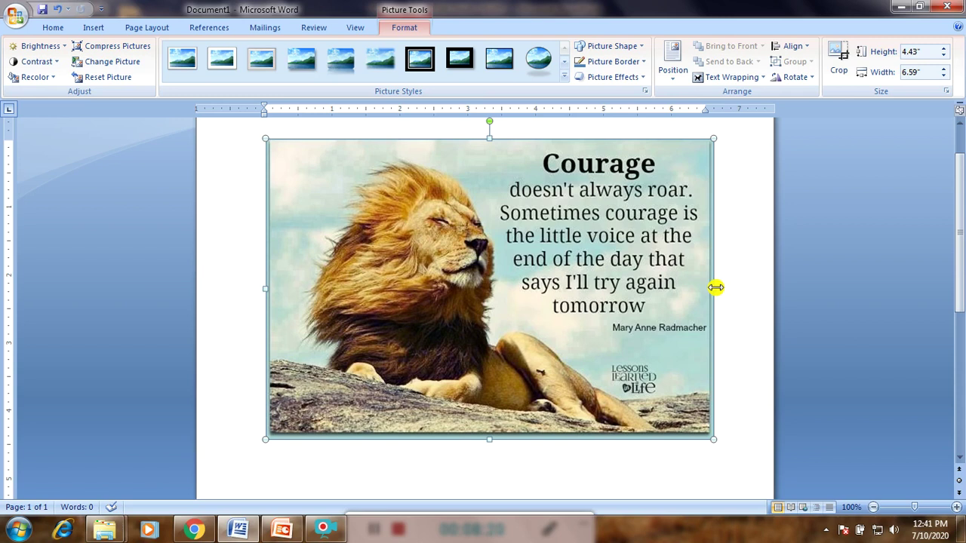
# Stretch and squeeze the courage picture by its sides, finishing at about 4.77" high and 6.96" wide.
pyautogui.moveTo(715, 287); pyautogui.dragTo(606, 296)
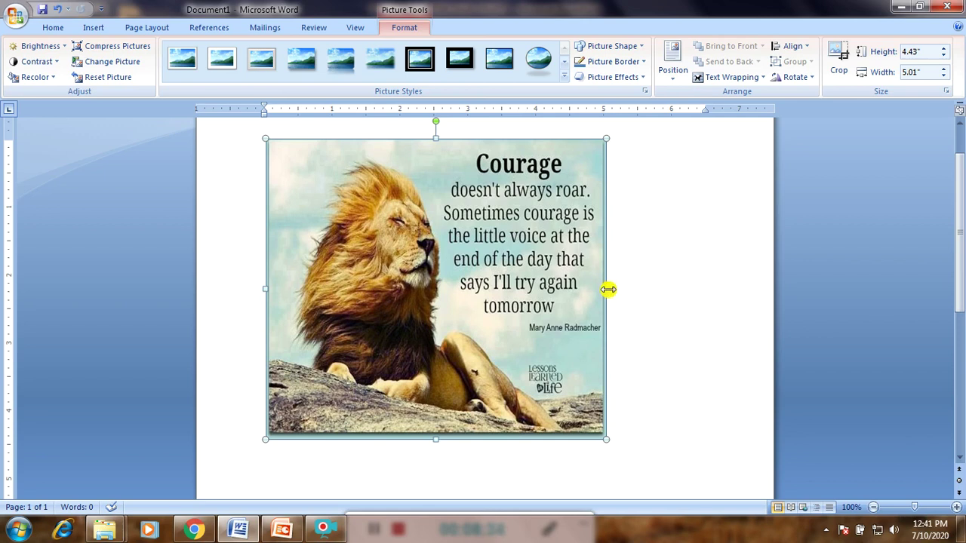
pyautogui.moveTo(609, 289); pyautogui.dragTo(738, 291)
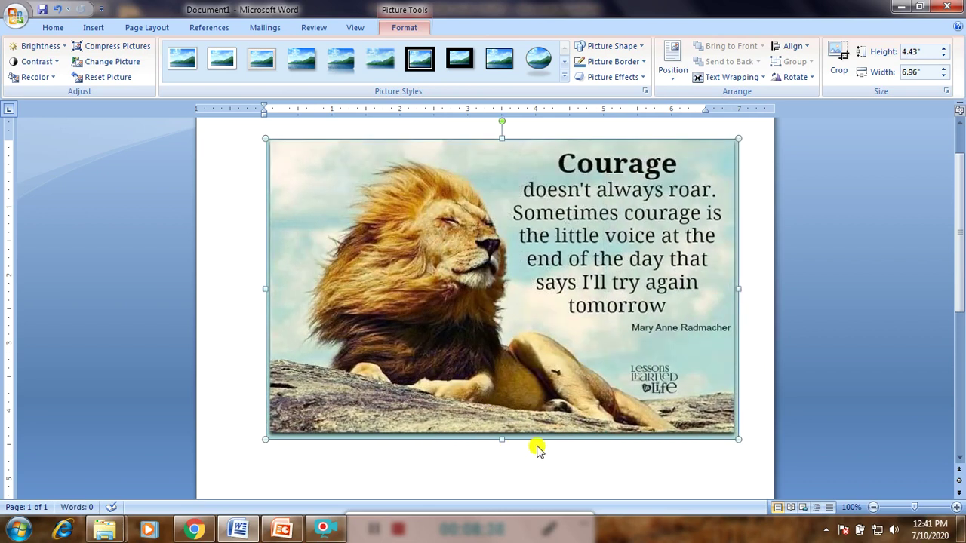
pyautogui.moveTo(500, 439); pyautogui.dragTo(506, 534)
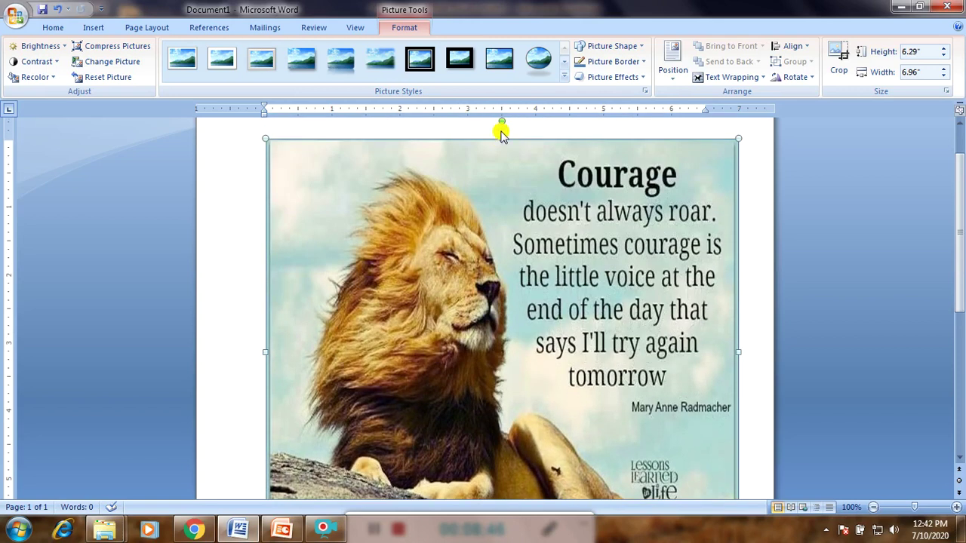
pyautogui.moveTo(501, 137); pyautogui.dragTo(503, 242)
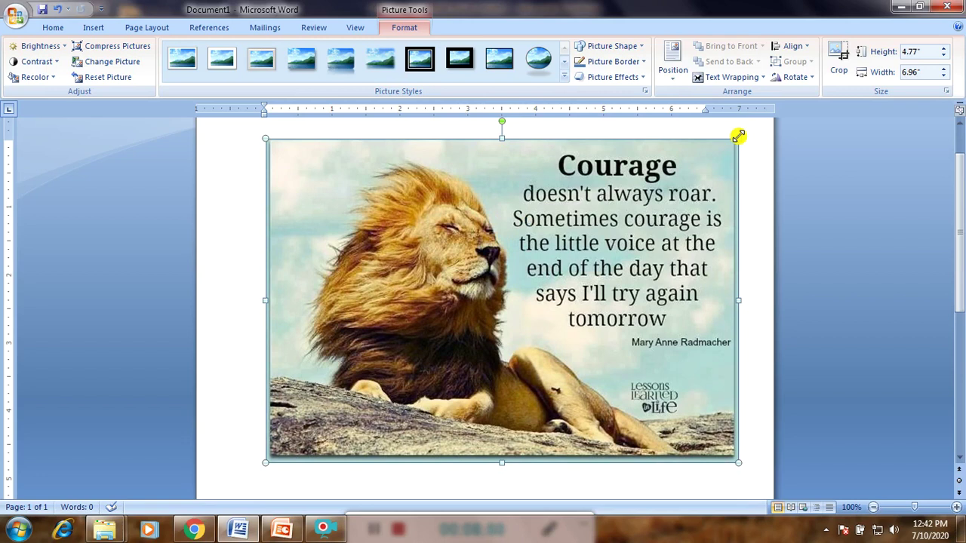
# Shrink the courage picture proportionally and stretch it to about 5.14" high and 6.59" wide.
pyautogui.moveTo(738, 136); pyautogui.dragTo(591, 220)
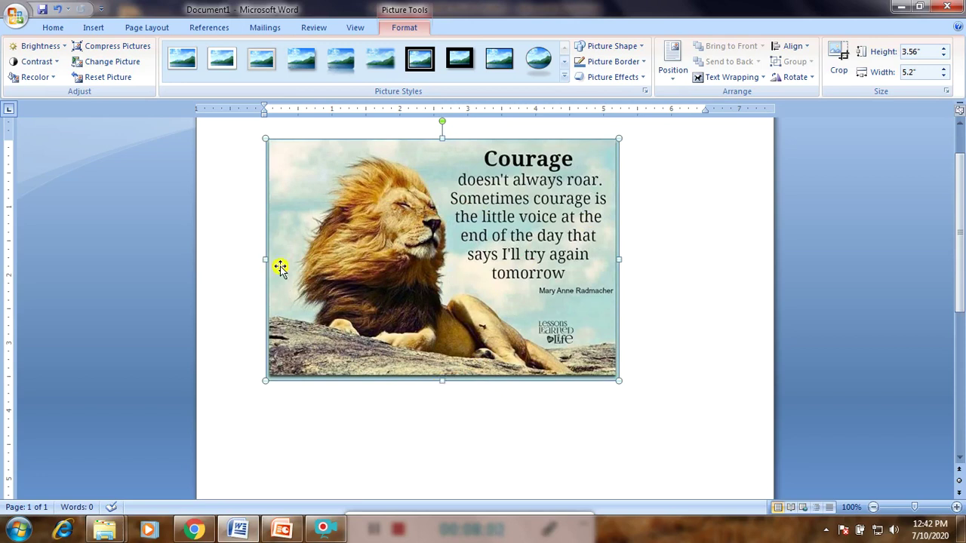
pyautogui.moveTo(442, 381); pyautogui.dragTo(448, 487)
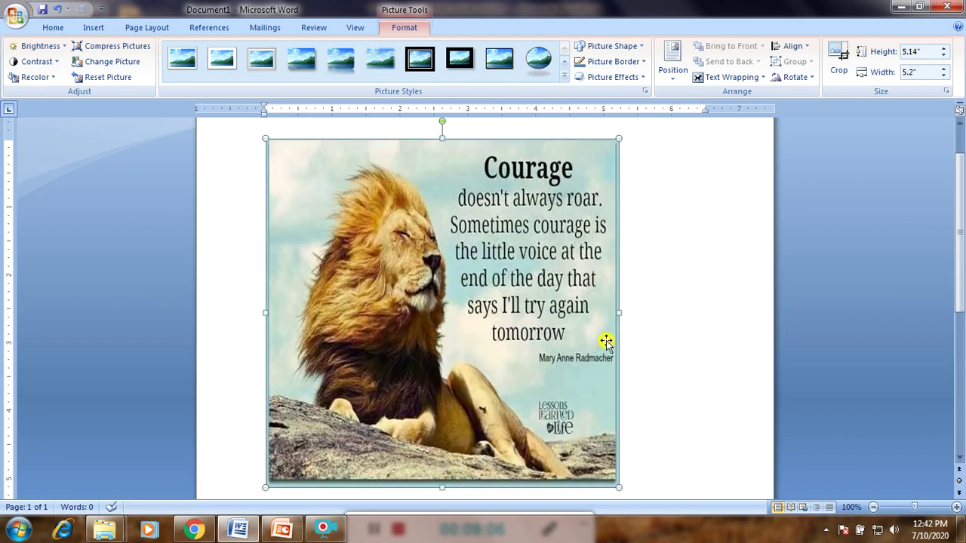
pyautogui.moveTo(618, 309); pyautogui.dragTo(713, 308)
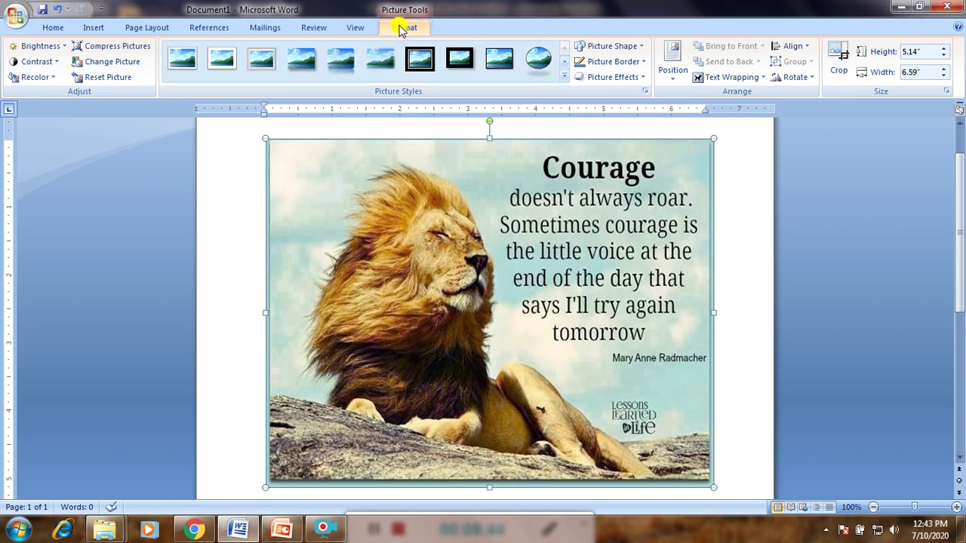
# Crop the courage picture from its left and bottom edges to about 4.41" high and 6.05" wide.
pyautogui.click(839, 75)
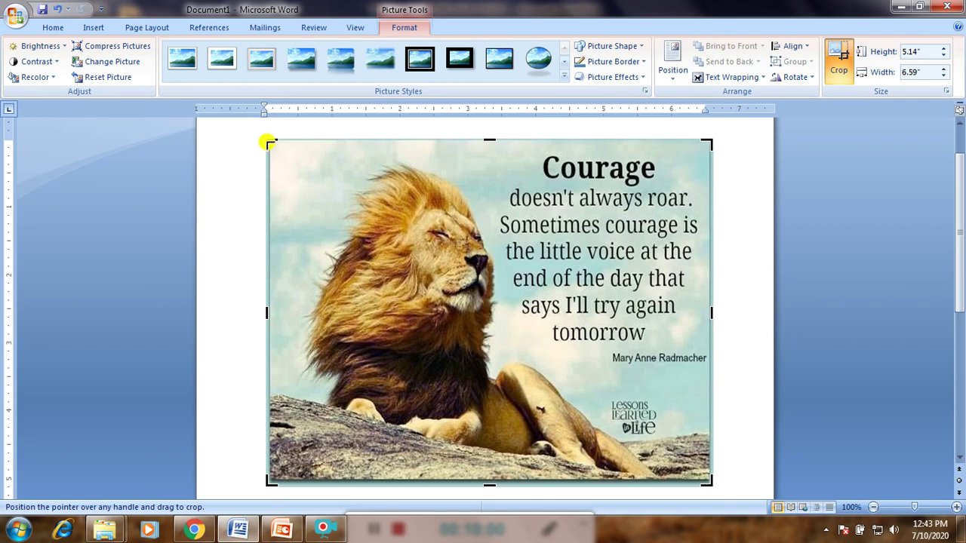
pyautogui.moveTo(270, 143); pyautogui.dragTo(302, 141)
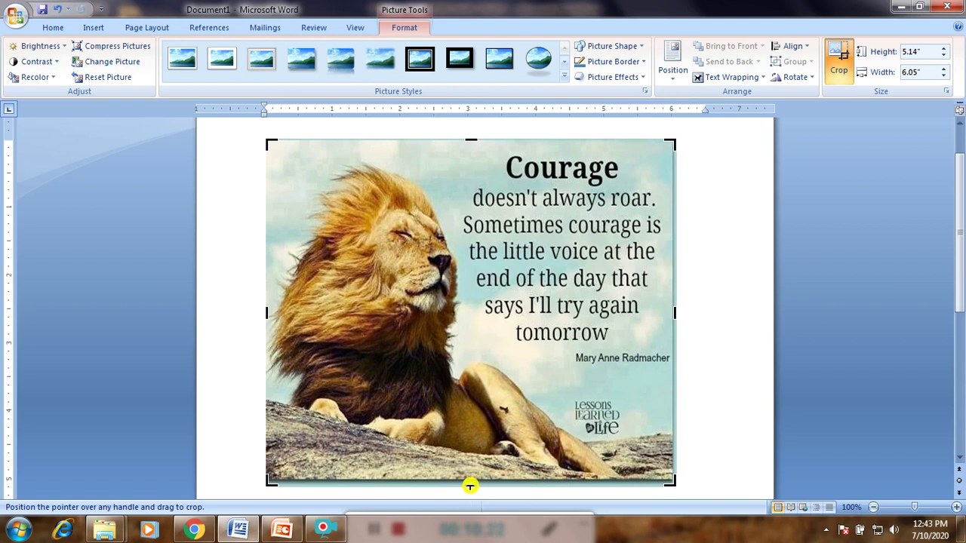
pyautogui.moveTo(470, 486); pyautogui.dragTo(469, 438)
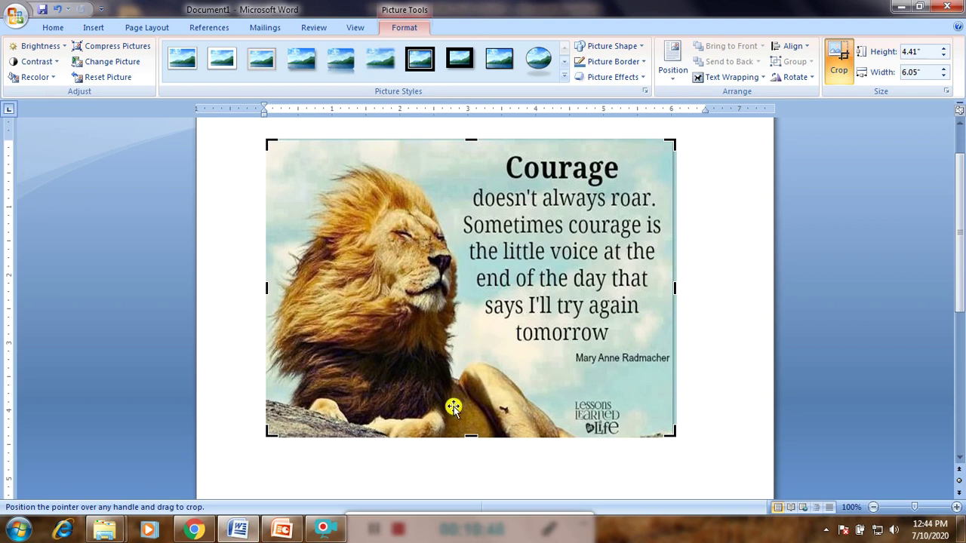
pyautogui.click(720, 362)
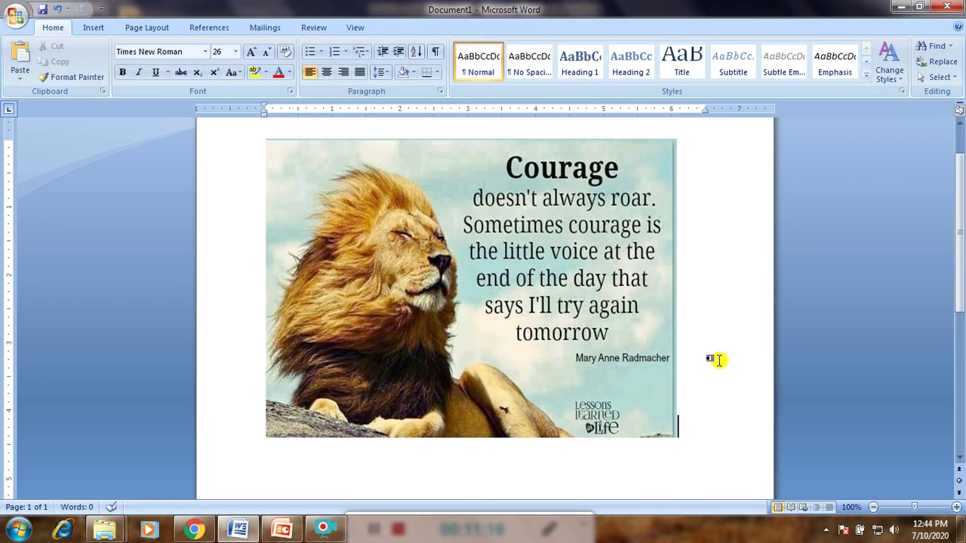
# Position the courage picture in the middle center of the page with square text wrapping and check its placement.
pyautogui.click(508, 254)
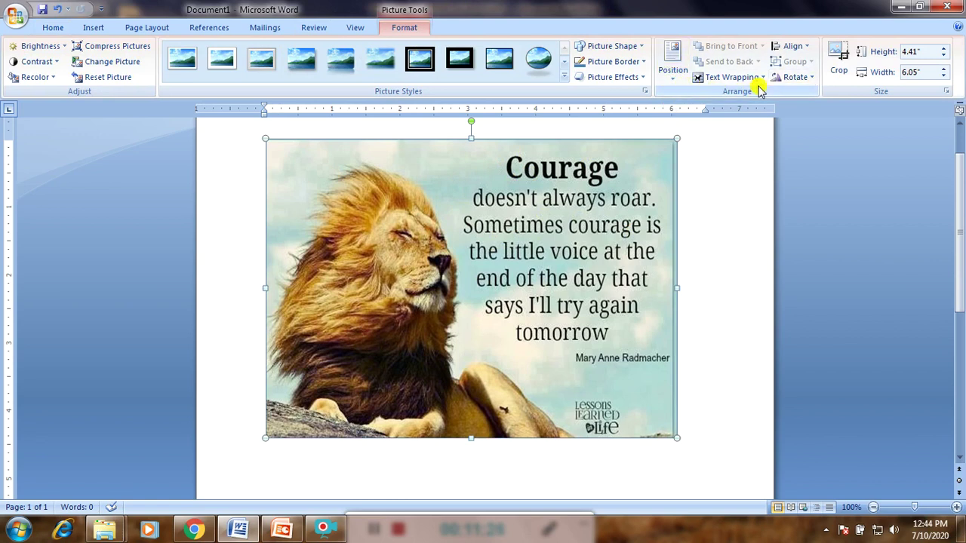
pyautogui.click(673, 80)
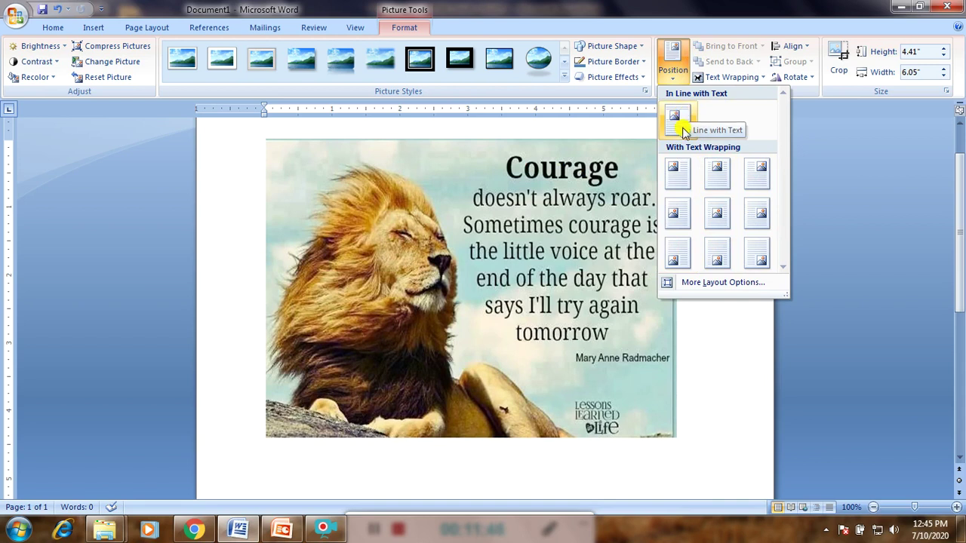
pyautogui.click(722, 211)
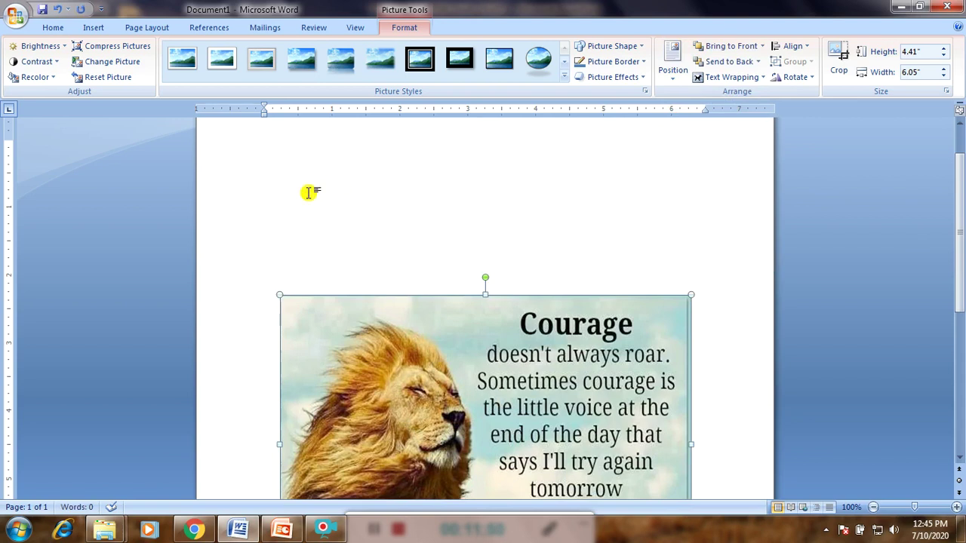
pyautogui.click(299, 159)
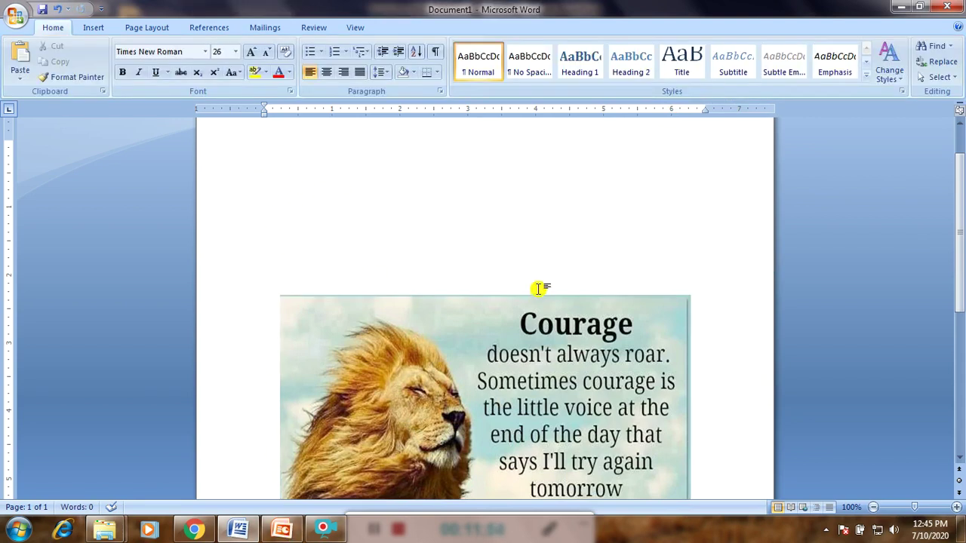
pyautogui.moveTo(962, 253); pyautogui.dragTo(962, 388)
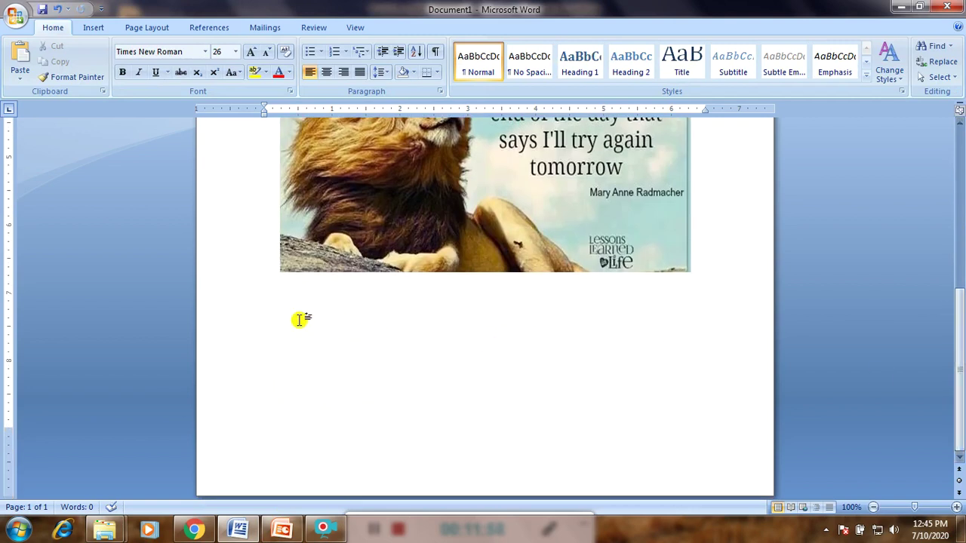
pyautogui.moveTo(955, 388); pyautogui.dragTo(955, 227)
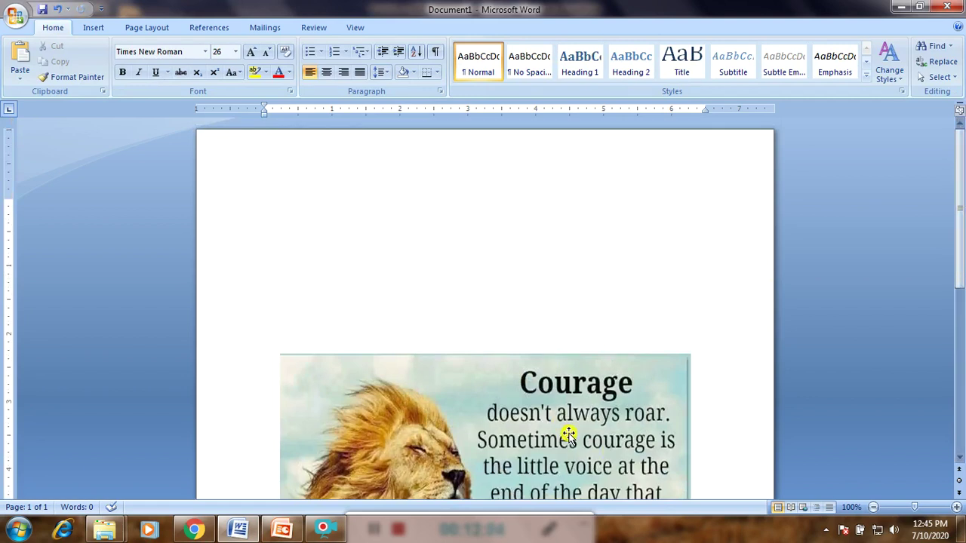
# Position the courage picture in the bottom right of the page with square text wrapping.
pyautogui.click(457, 410)
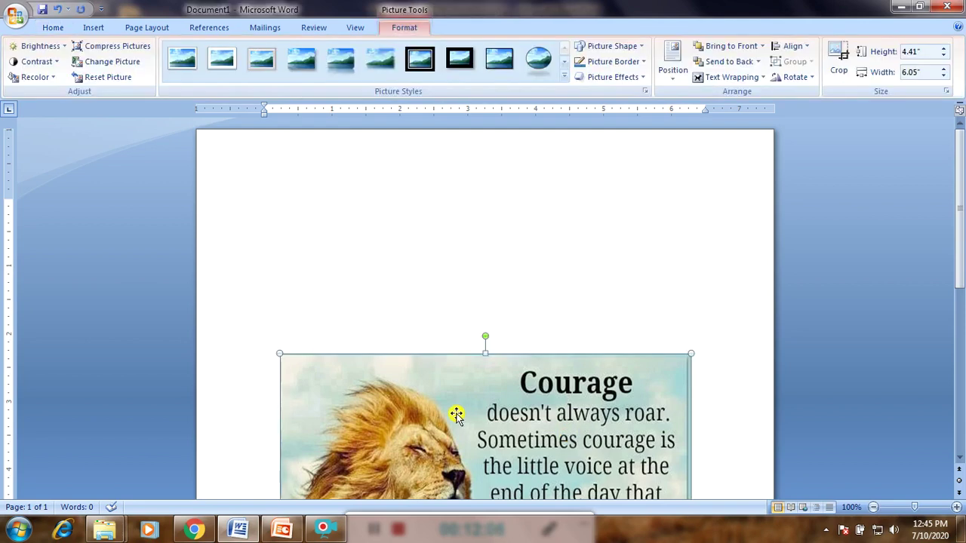
pyautogui.click(673, 72)
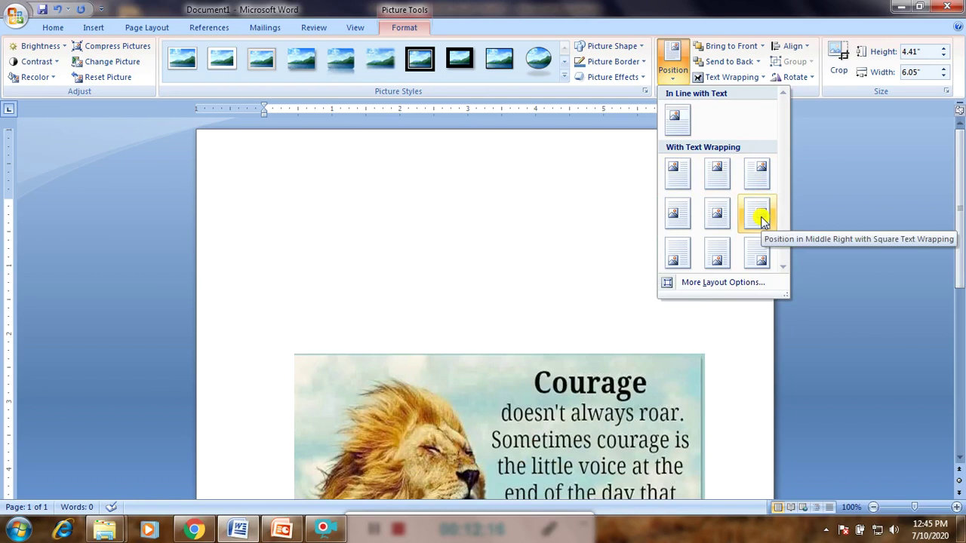
pyautogui.click(758, 255)
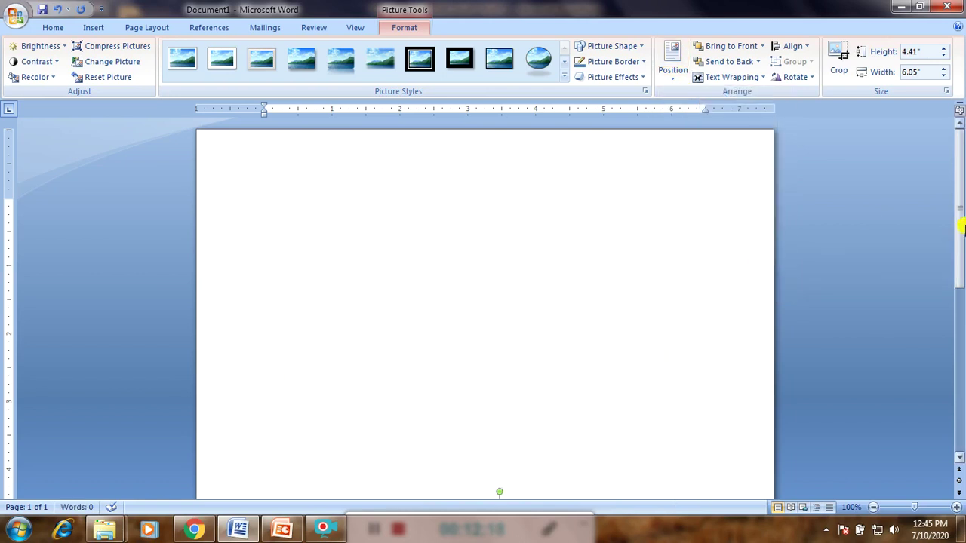
pyautogui.moveTo(959, 241); pyautogui.dragTo(961, 364)
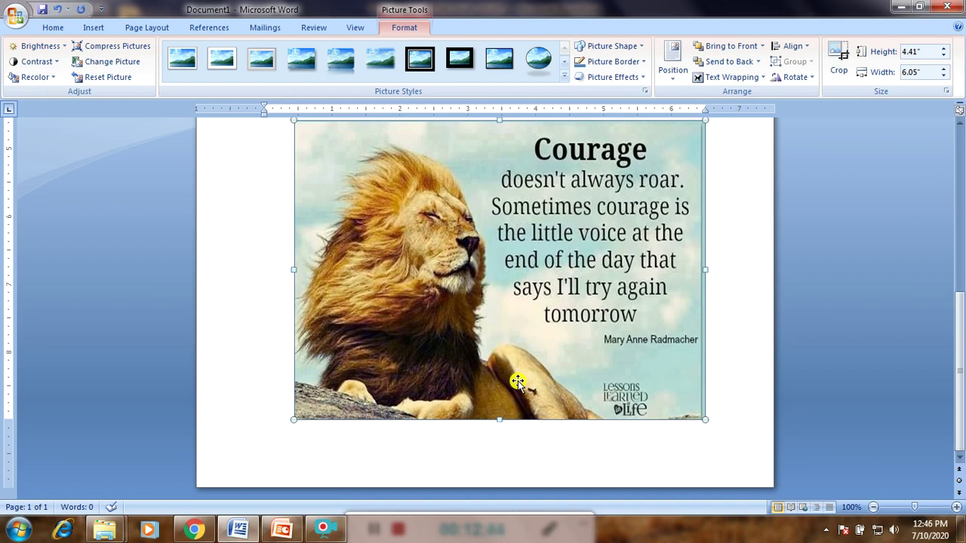
pyautogui.click(352, 517)
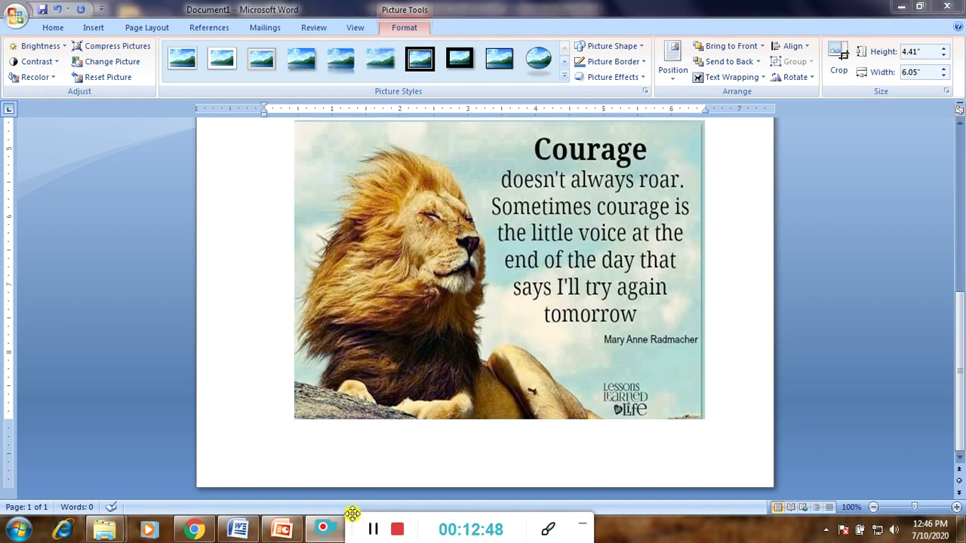